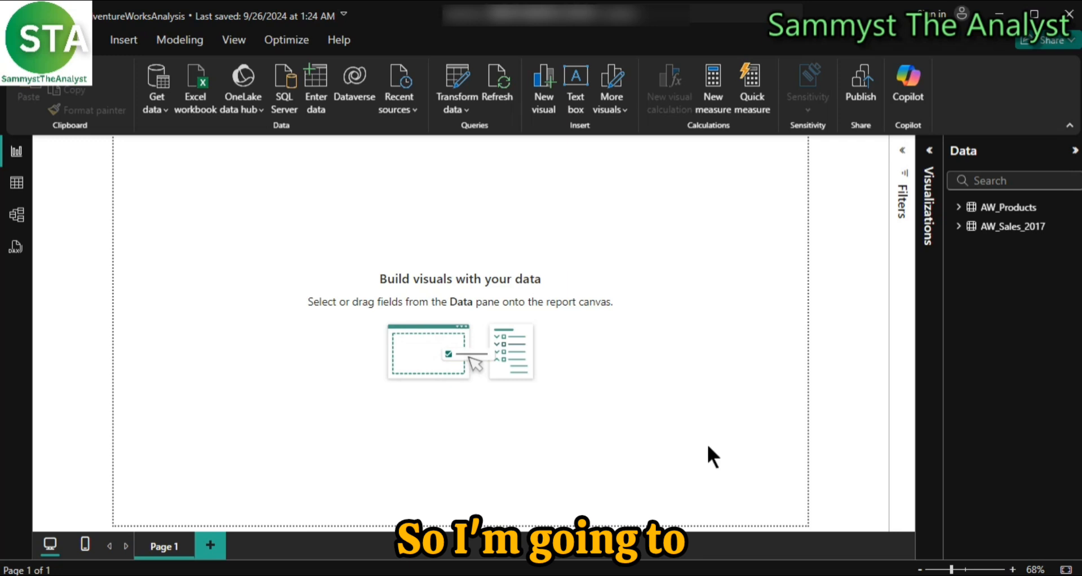
Import the text/CSV file "Pivoting&Unpivoting table" from the 3.1 AdventureWorks CSV Files folder and open it for data transformation.
{"action": "left_click", "coordinate": [162, 100]}
{"action": "left_click", "coordinate": [204, 310]}
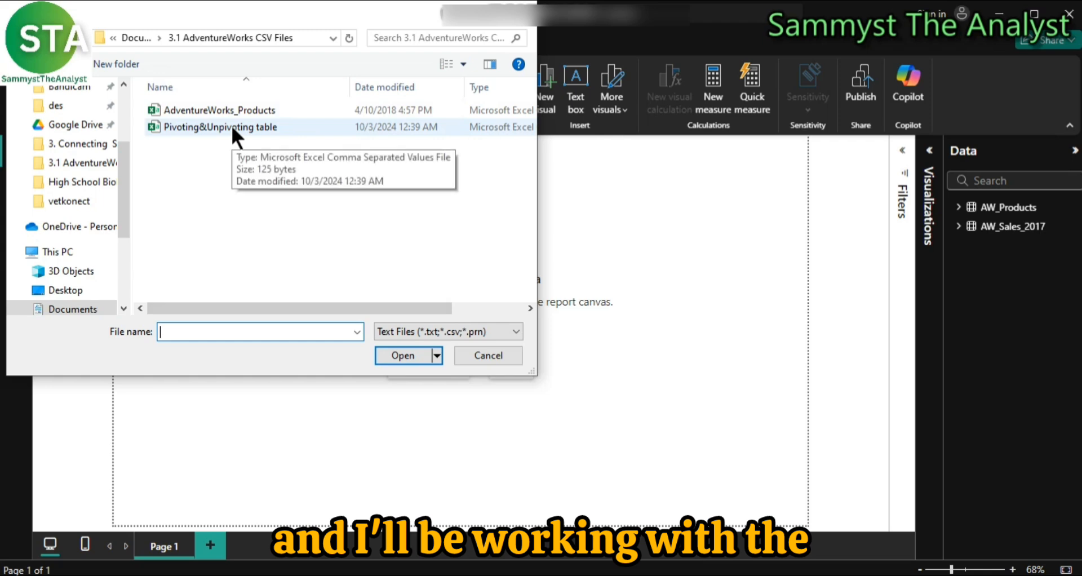
{"action": "left_click", "coordinate": [189, 128]}
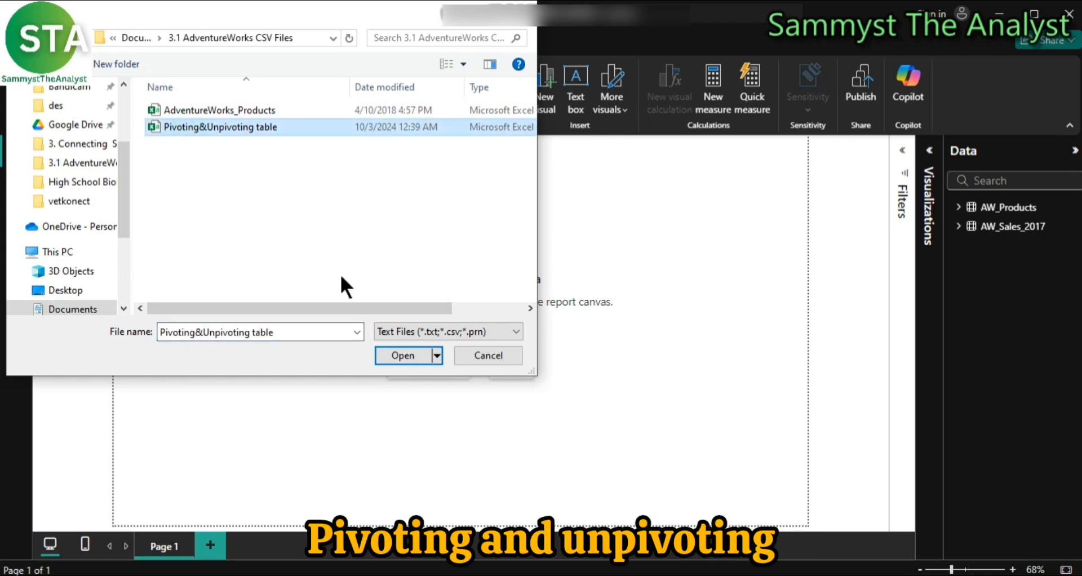
{"action": "left_click", "coordinate": [407, 356]}
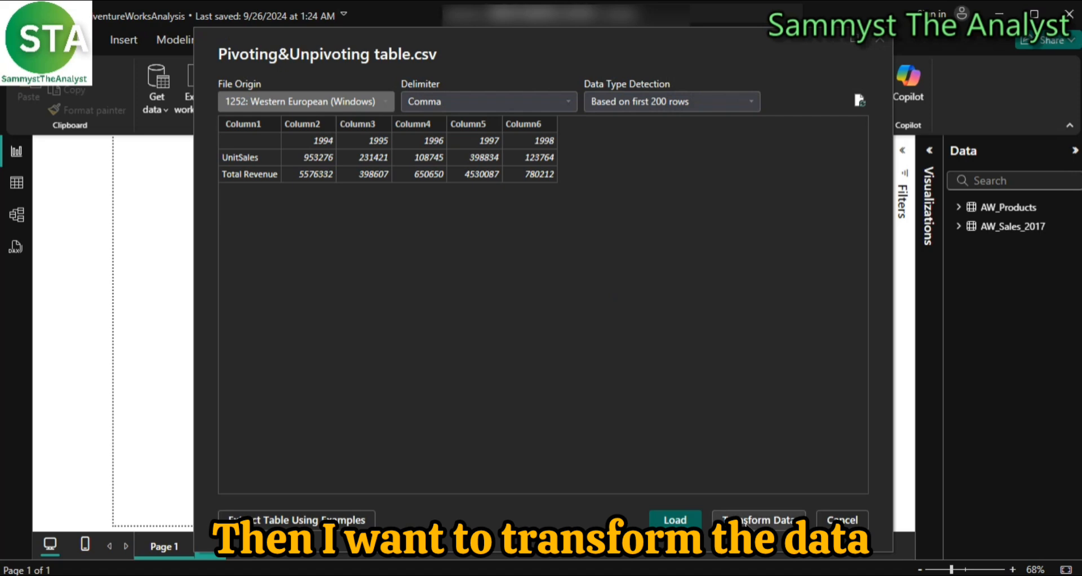
{"action": "left_click", "coordinate": [775, 530]}
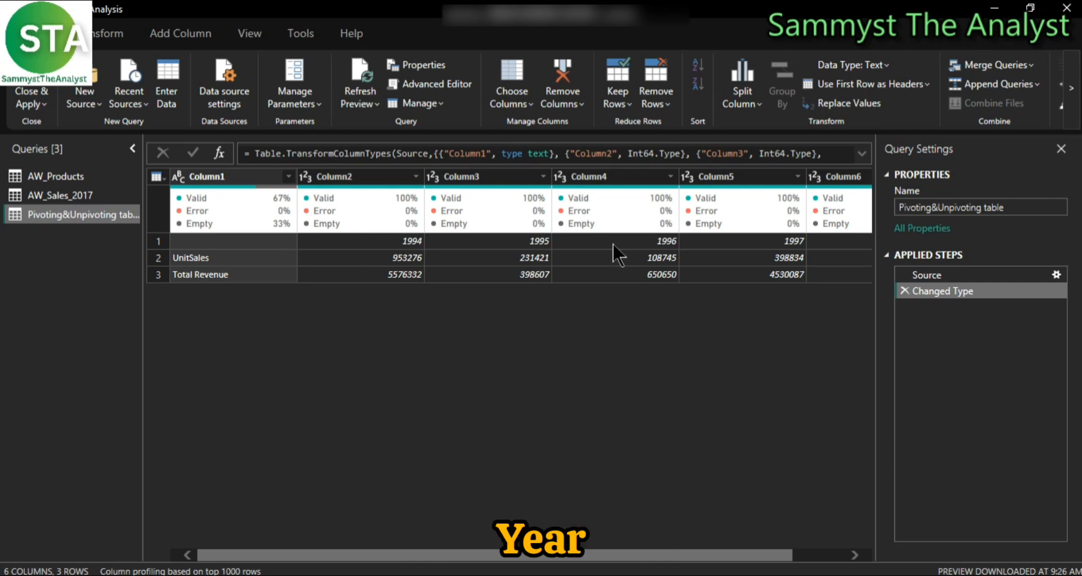
{"action": "left_click", "coordinate": [215, 258]}
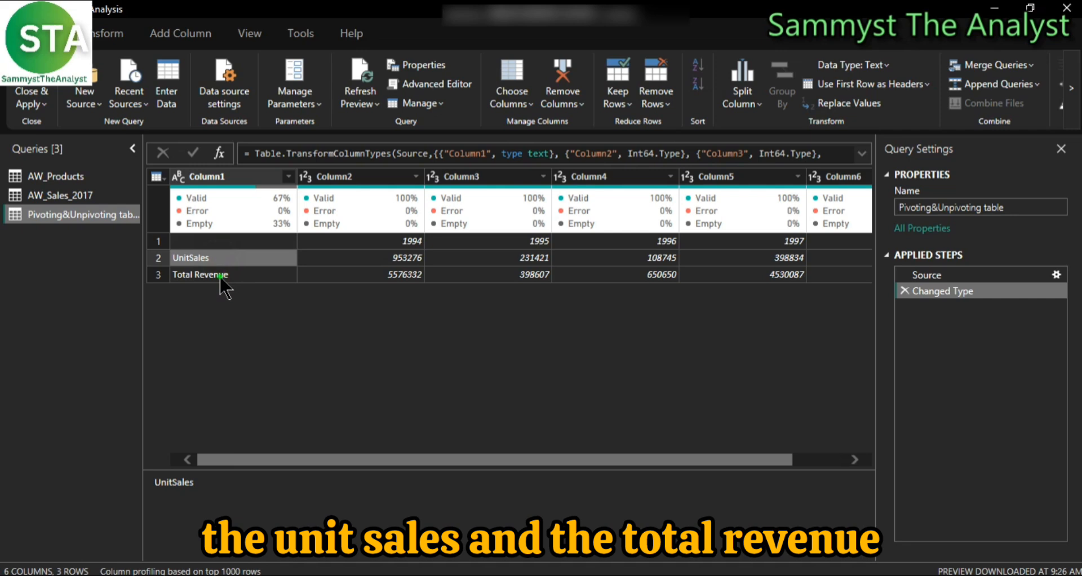
{"action": "left_click", "coordinate": [220, 275]}
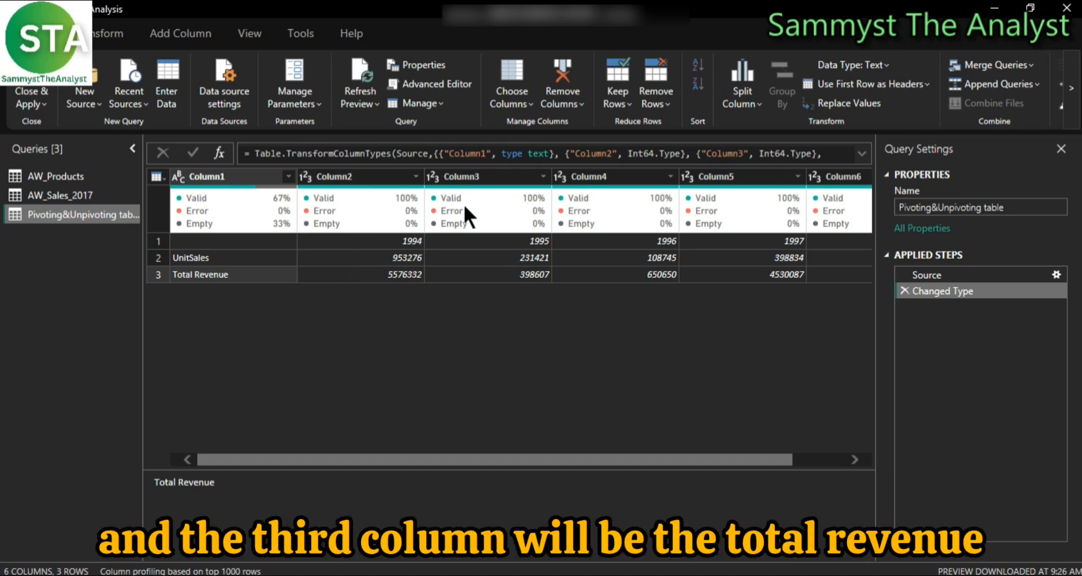
{"action": "mouse_move", "coordinate": [463, 206]}
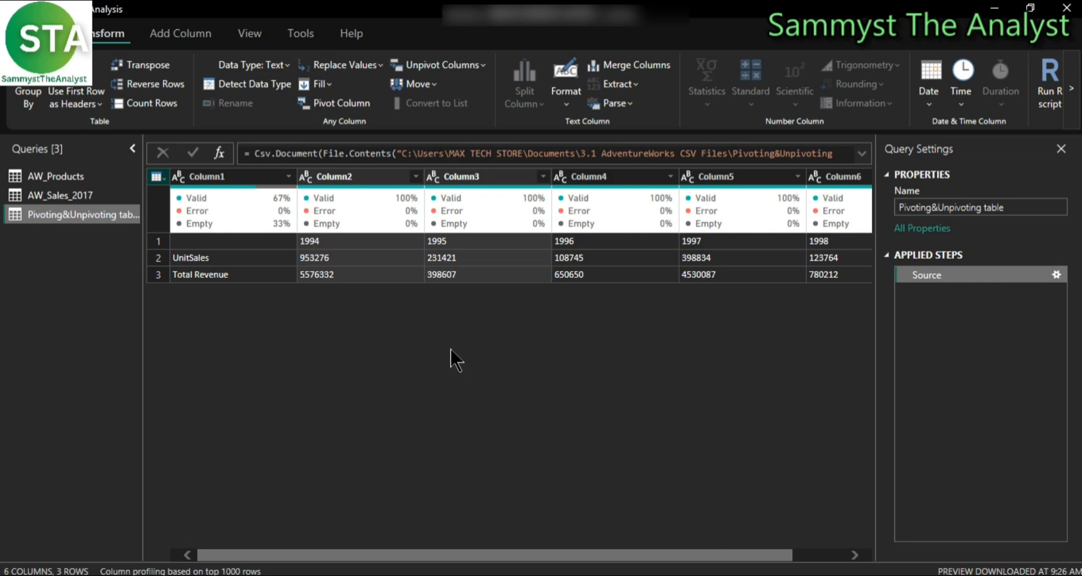
{"action": "left_click", "coordinate": [334, 242]}
{"action": "left_click", "coordinate": [449, 239]}
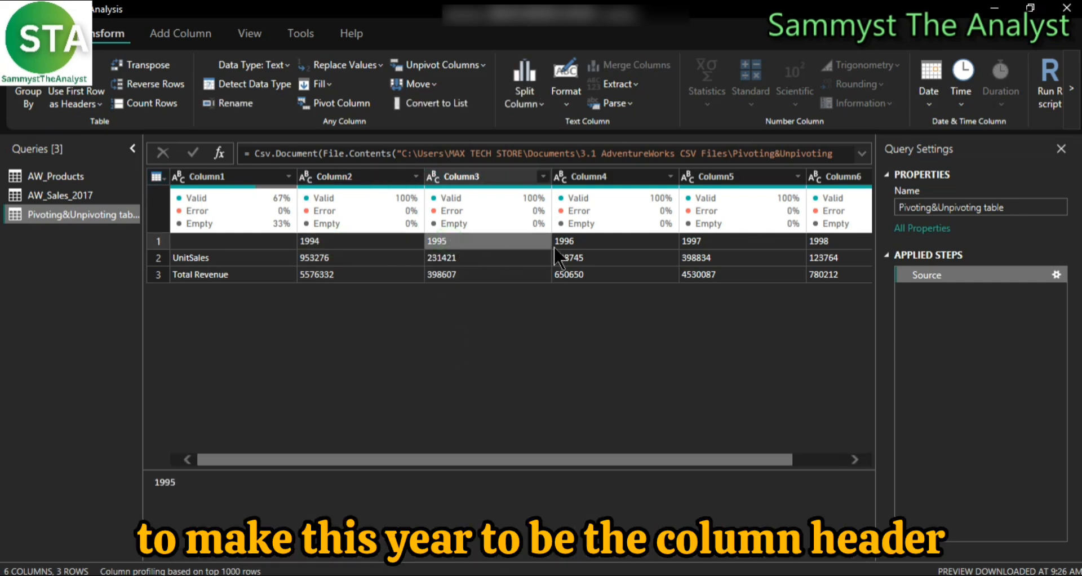
{"action": "left_click", "coordinate": [693, 242]}
{"action": "left_click", "coordinate": [355, 226]}
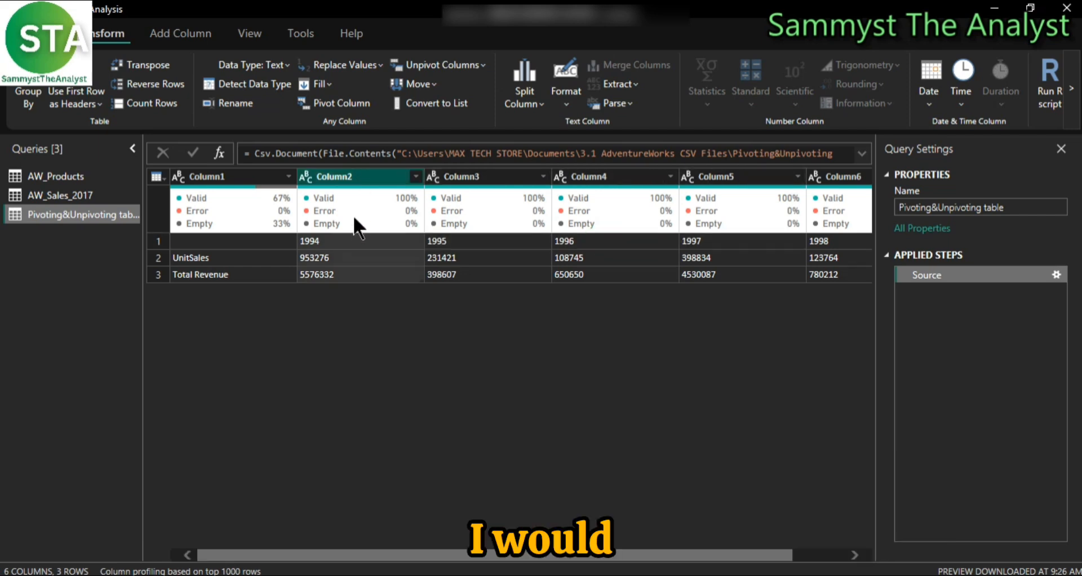
Promote the first row of the Pivoting&Unpivoting table, which holds the years, to column headers.
{"action": "left_click", "coordinate": [50, 34]}
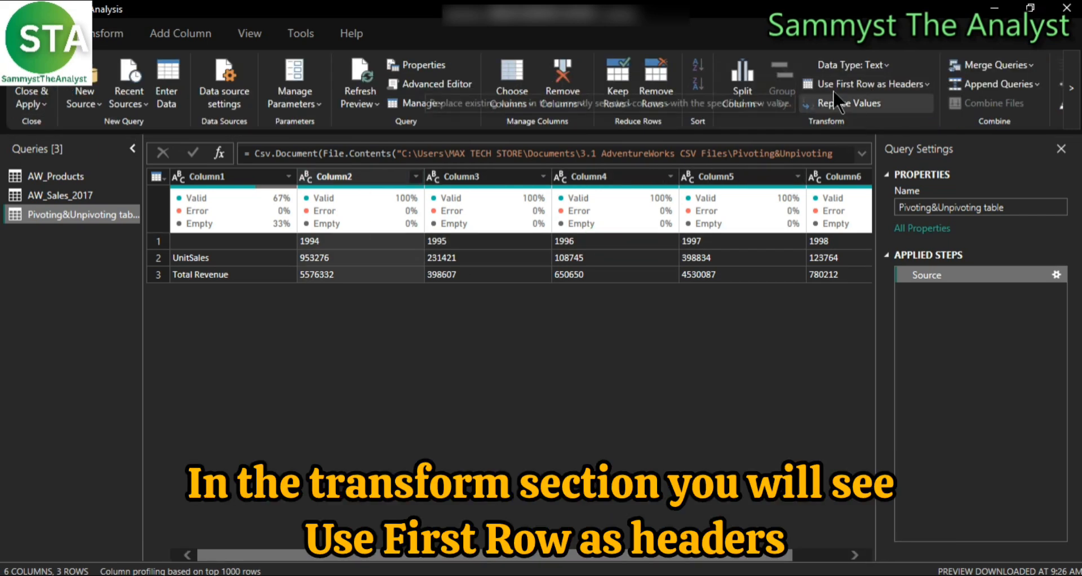
{"action": "left_click", "coordinate": [896, 86]}
{"action": "left_click", "coordinate": [864, 107]}
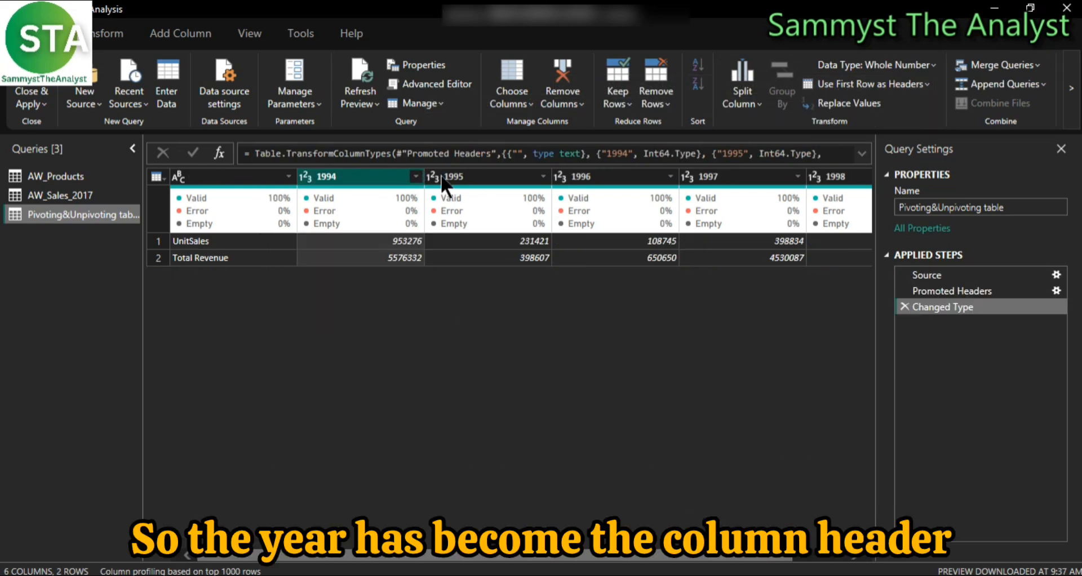
{"action": "left_click", "coordinate": [488, 177]}
{"action": "left_click", "coordinate": [644, 178]}
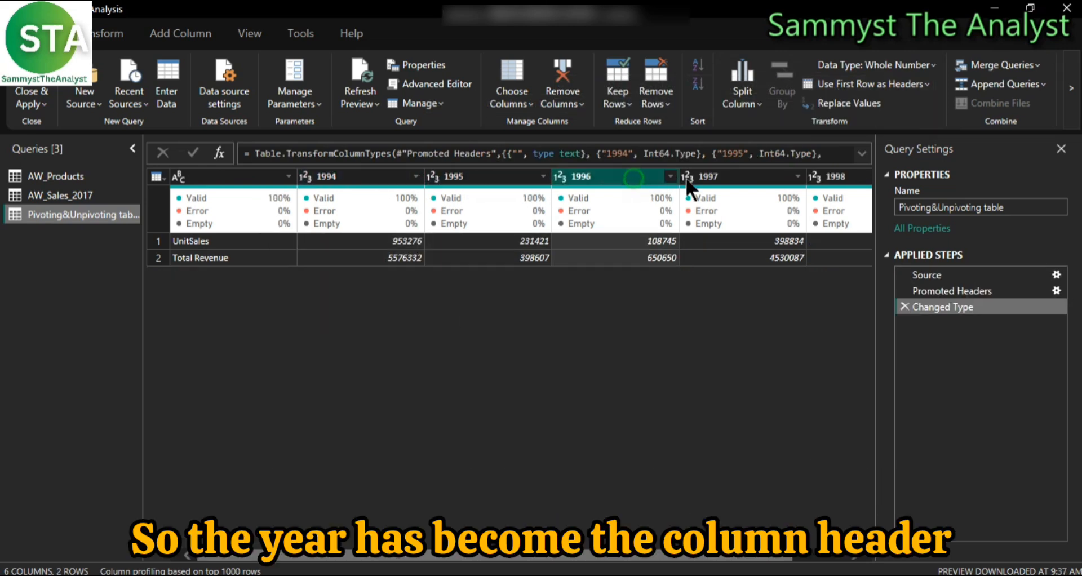
{"action": "left_click", "coordinate": [704, 176]}
{"action": "left_click", "coordinate": [834, 176]}
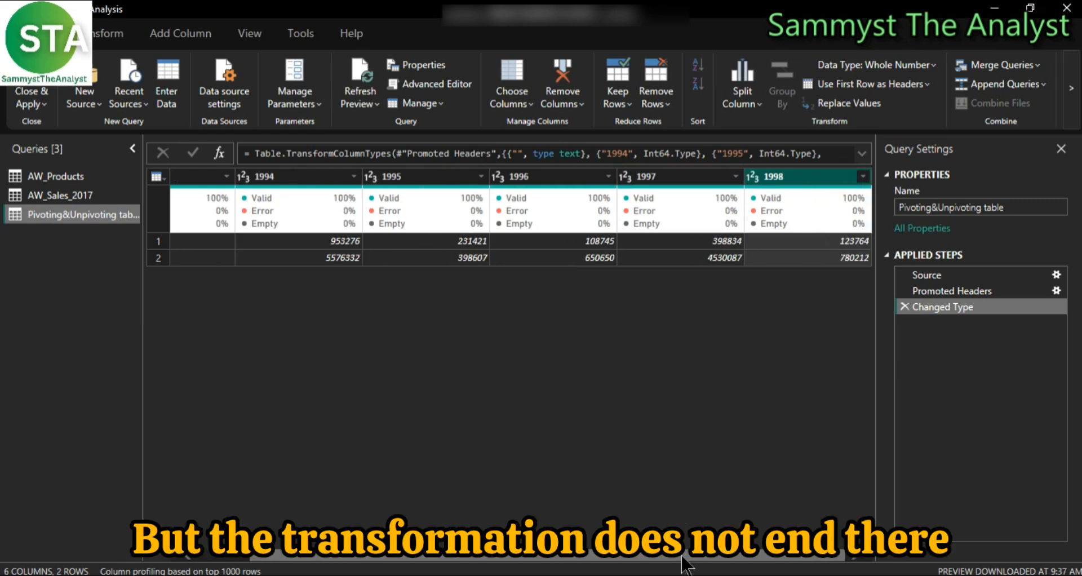
{"action": "left_click_drag", "start_coordinate": [682, 556], "coordinate": [620, 557]}
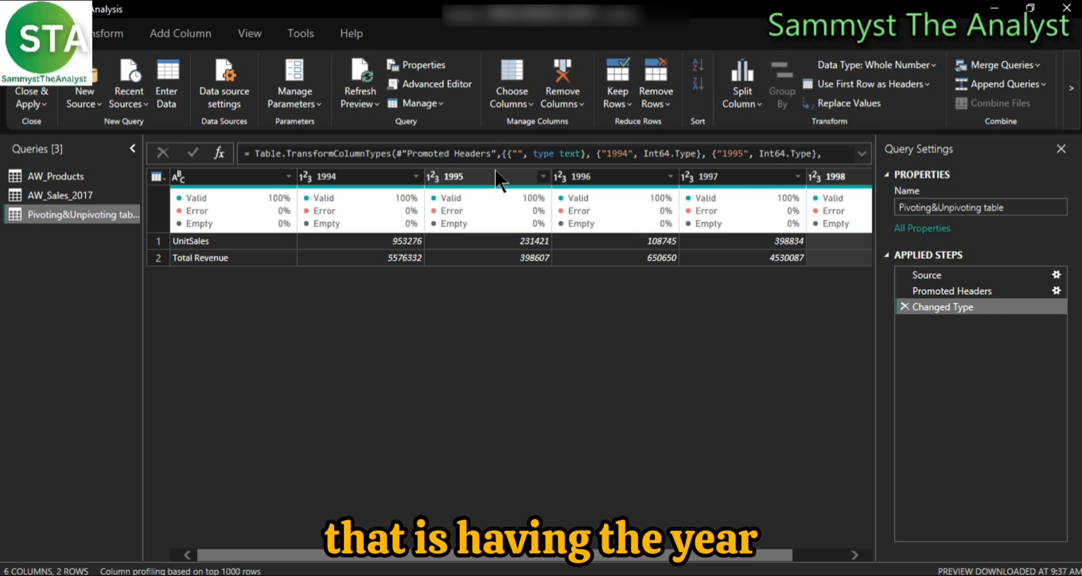
Try to unpivot the year columns 1994 through 1998, and remove the resulting Unpivoted Columns step.
{"action": "left_click", "coordinate": [370, 178], "text": "ctrl"}
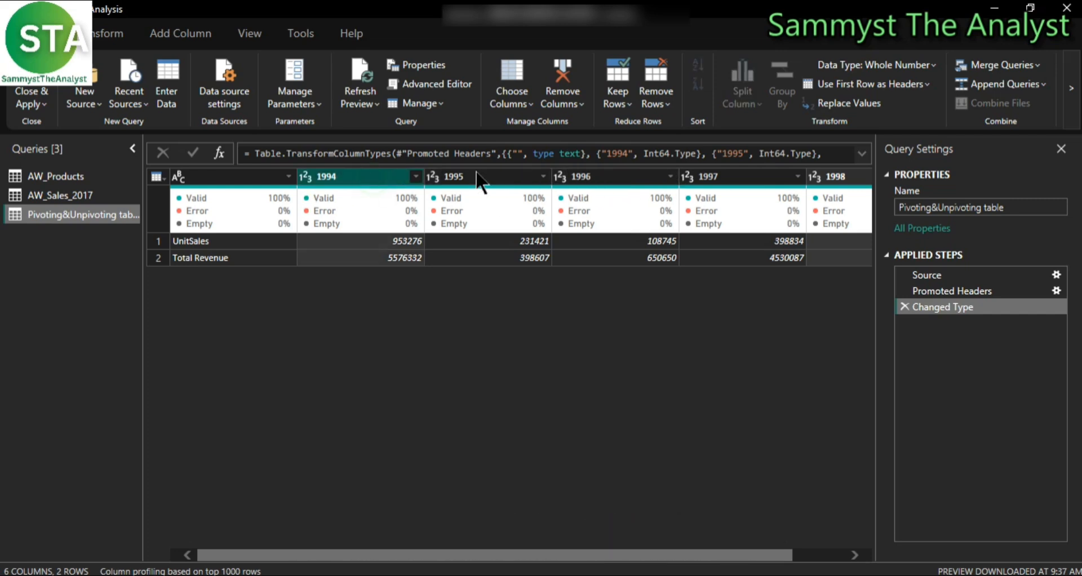
{"action": "left_click", "coordinate": [480, 179], "text": "ctrl"}
{"action": "left_click", "coordinate": [585, 181], "text": "ctrl"}
{"action": "left_click", "coordinate": [737, 180], "text": "ctrl"}
{"action": "left_click", "coordinate": [814, 174], "text": "ctrl"}
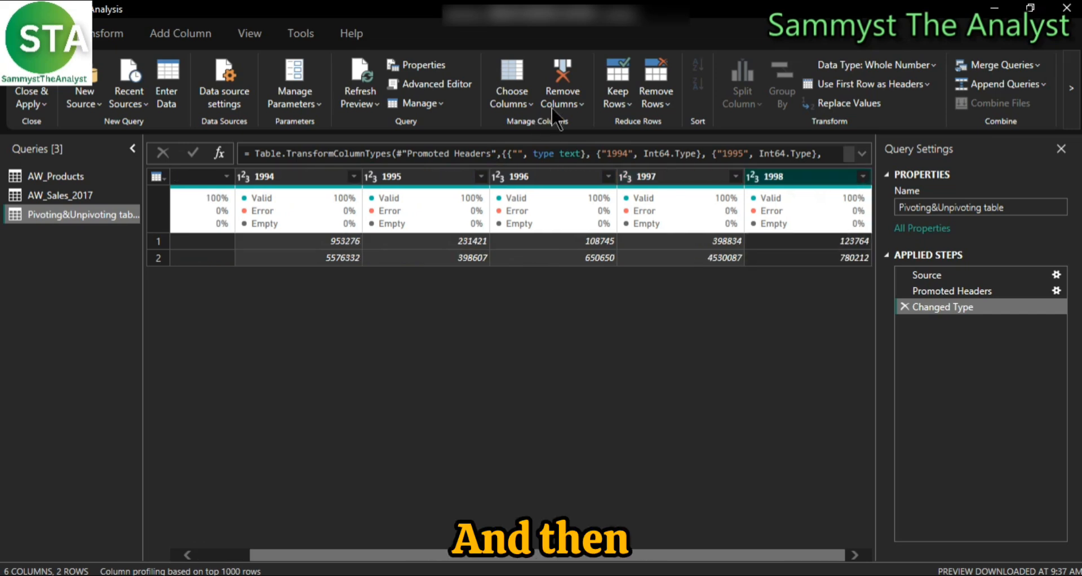
{"action": "left_click", "coordinate": [85, 35]}
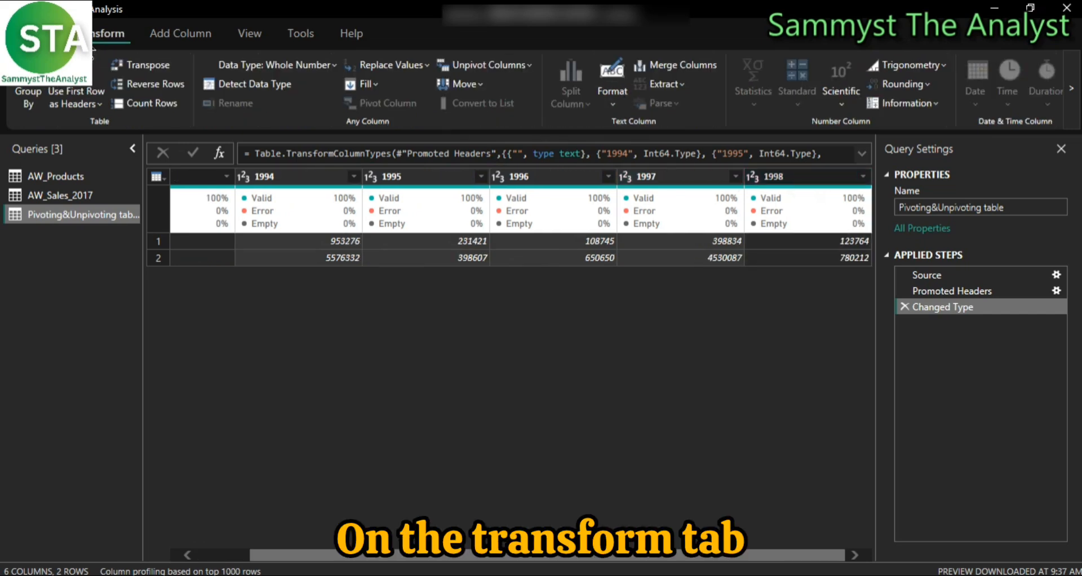
{"action": "left_click", "coordinate": [507, 66]}
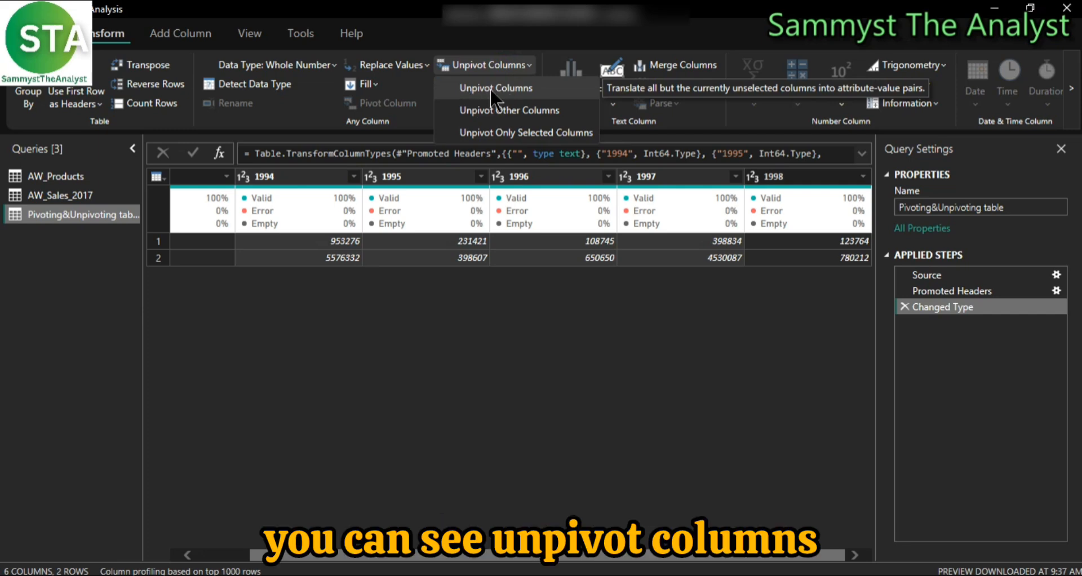
{"action": "left_click", "coordinate": [491, 88]}
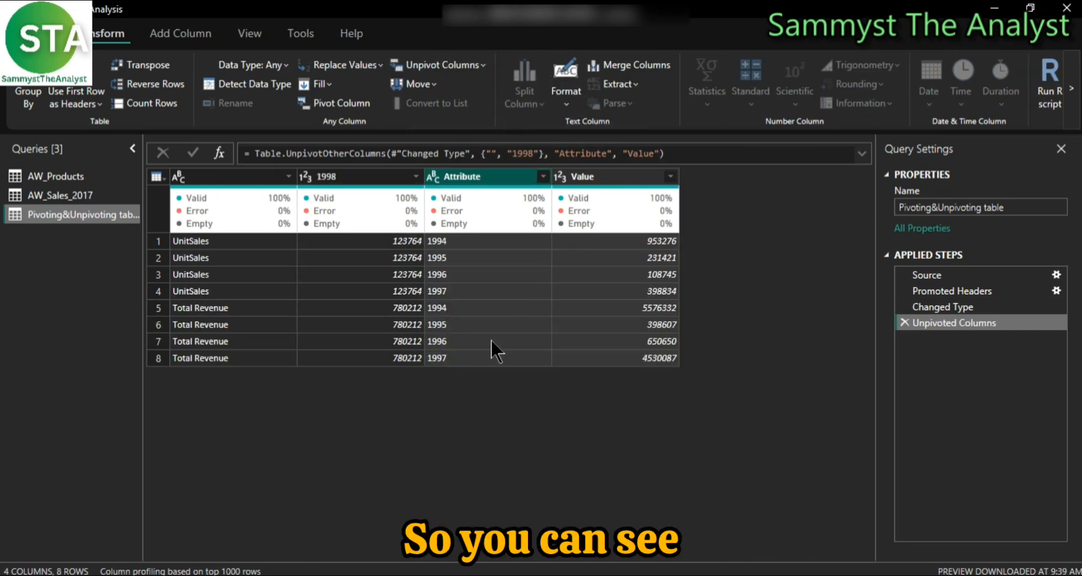
{"action": "left_click", "coordinate": [905, 322]}
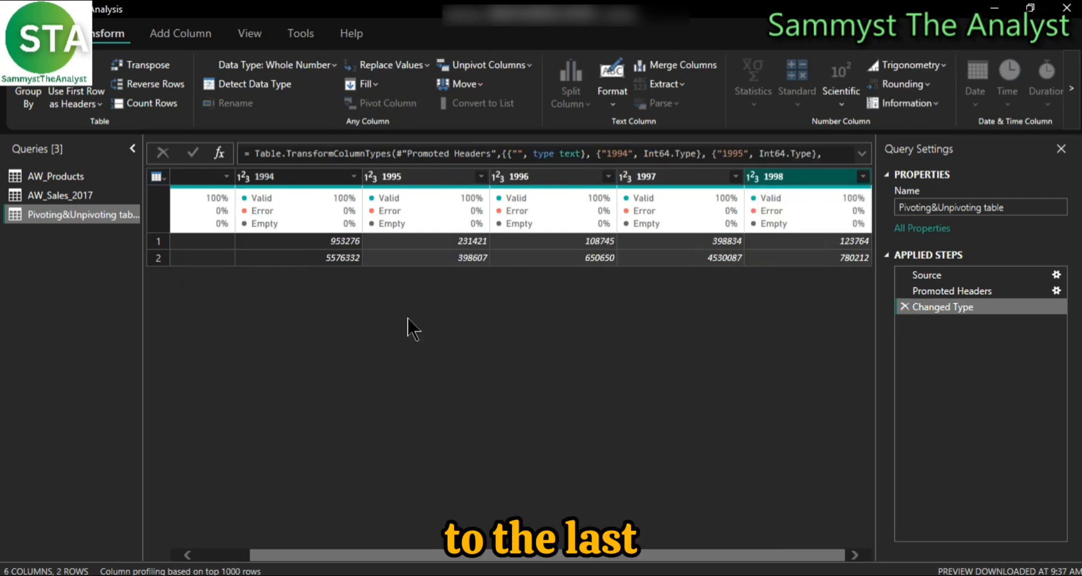
Unpivot all the year columns from 1994 through 1998 into attribute-value pairs.
{"action": "left_click", "coordinate": [300, 178], "text": "ctrl"}
{"action": "left_click_drag", "start_coordinate": [683, 557], "coordinate": [593, 556]}
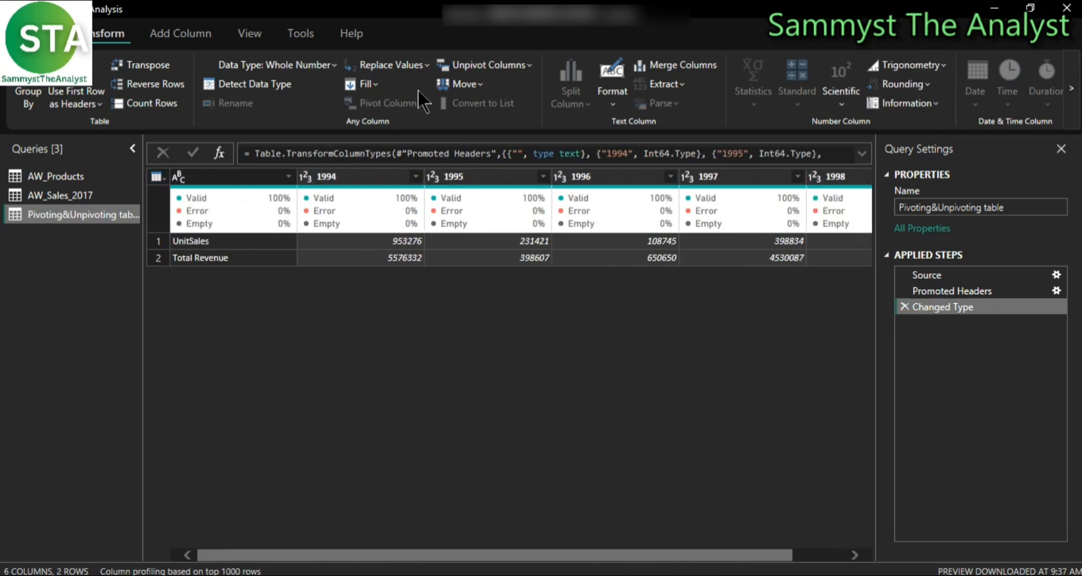
{"action": "left_click", "coordinate": [480, 64]}
{"action": "left_click", "coordinate": [483, 88]}
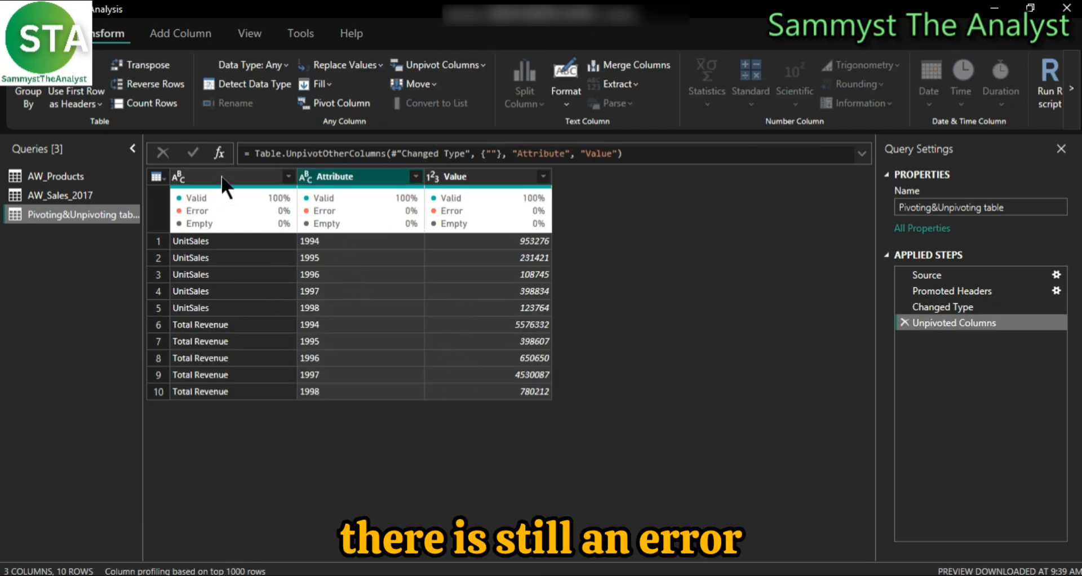
{"action": "left_click", "coordinate": [190, 240]}
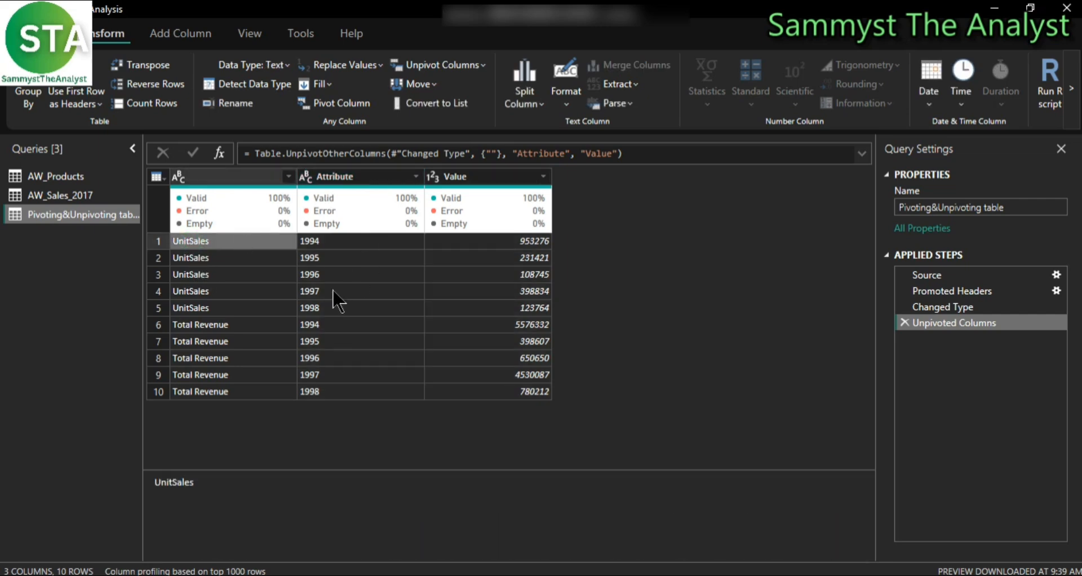
{"action": "left_click", "coordinate": [210, 275]}
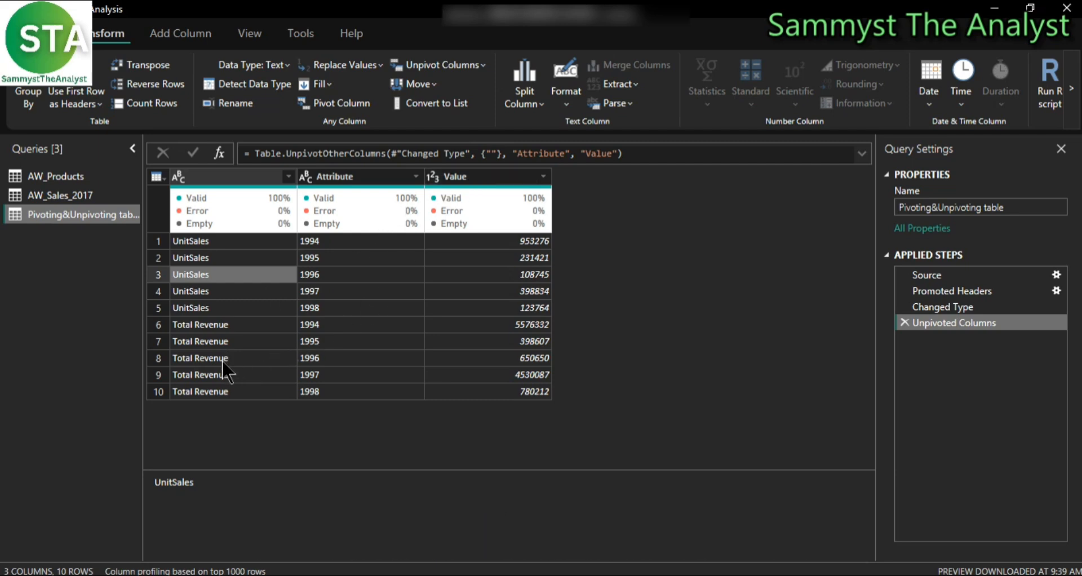
{"action": "left_click", "coordinate": [232, 341]}
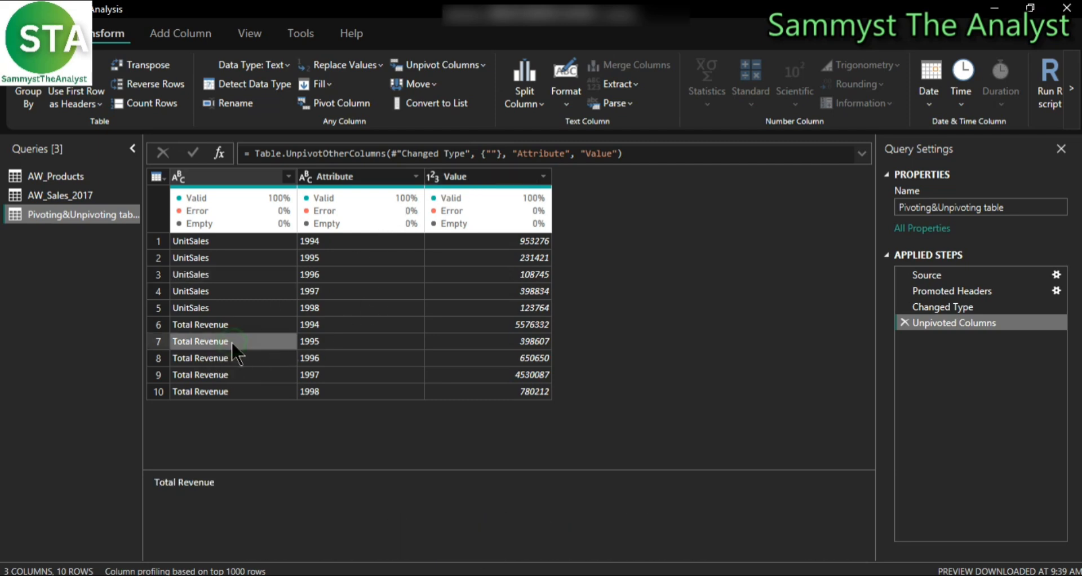
Pivot the unnamed first column holding UnitSales and Total Revenue, using Value as the values column.
{"action": "left_click", "coordinate": [244, 177]}
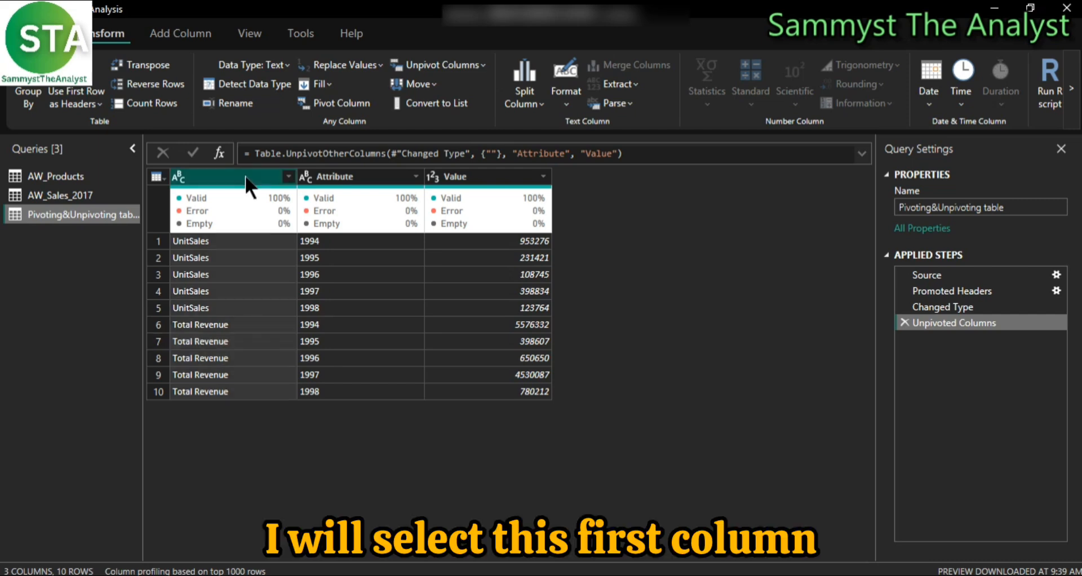
{"action": "left_click", "coordinate": [351, 101]}
{"action": "left_click", "coordinate": [464, 271]}
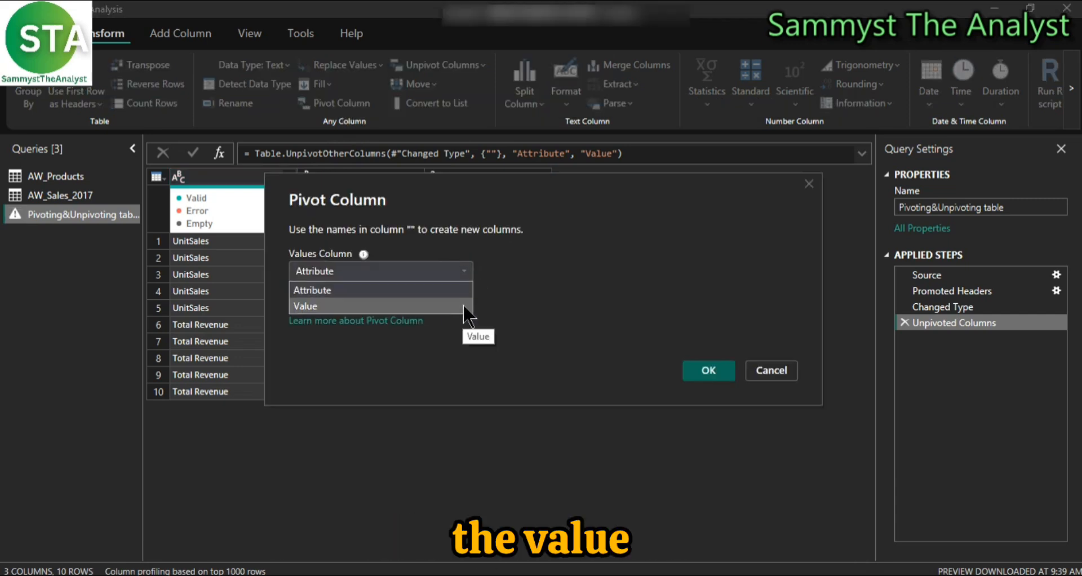
{"action": "left_click", "coordinate": [463, 304]}
{"action": "left_click", "coordinate": [466, 272]}
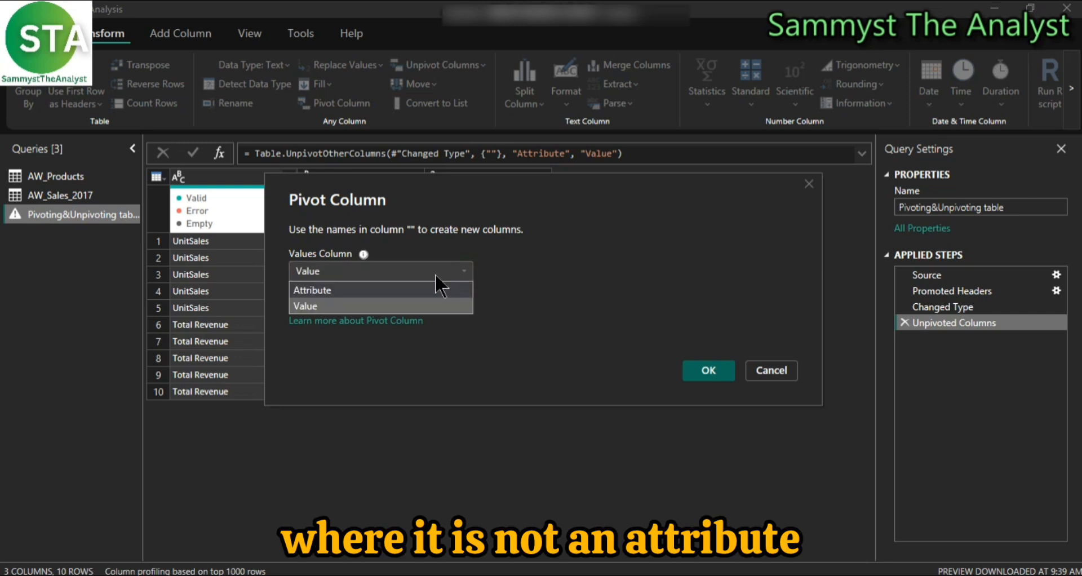
{"action": "left_click", "coordinate": [457, 306]}
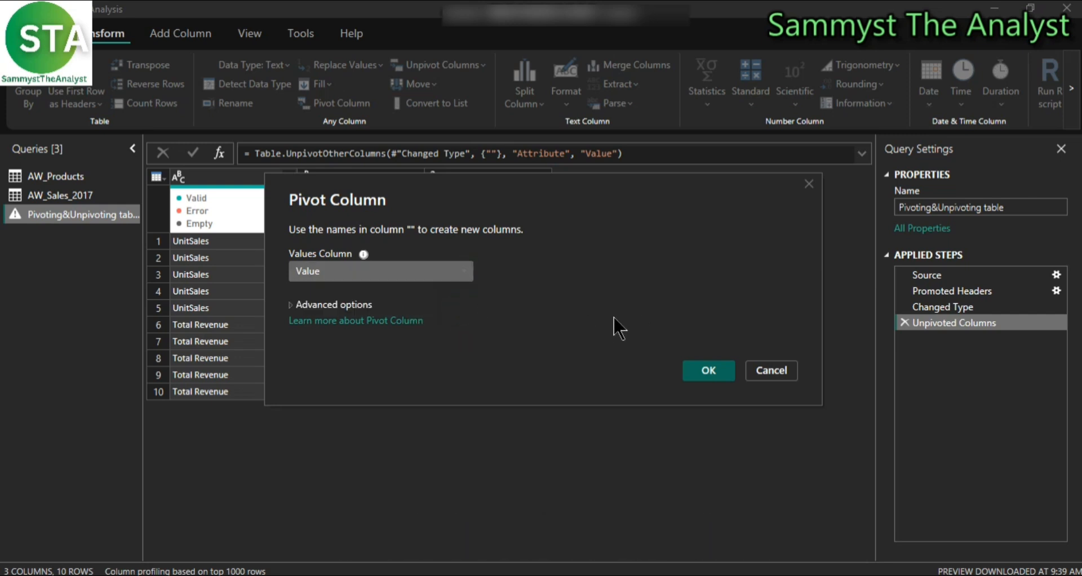
{"action": "left_click", "coordinate": [716, 368]}
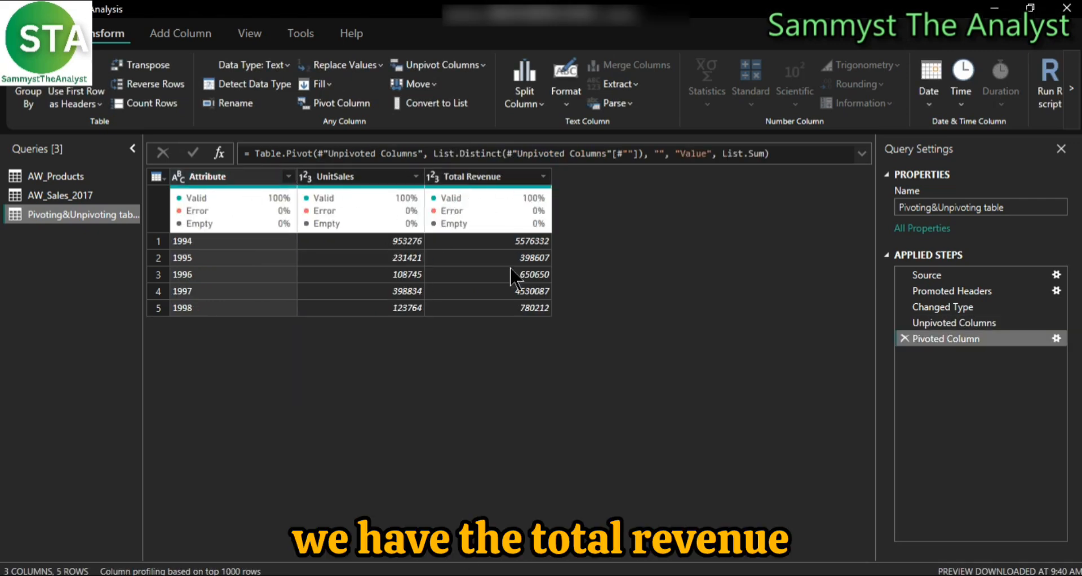
Rename the Attribute column to Year.
{"action": "double_click", "coordinate": [225, 179]}
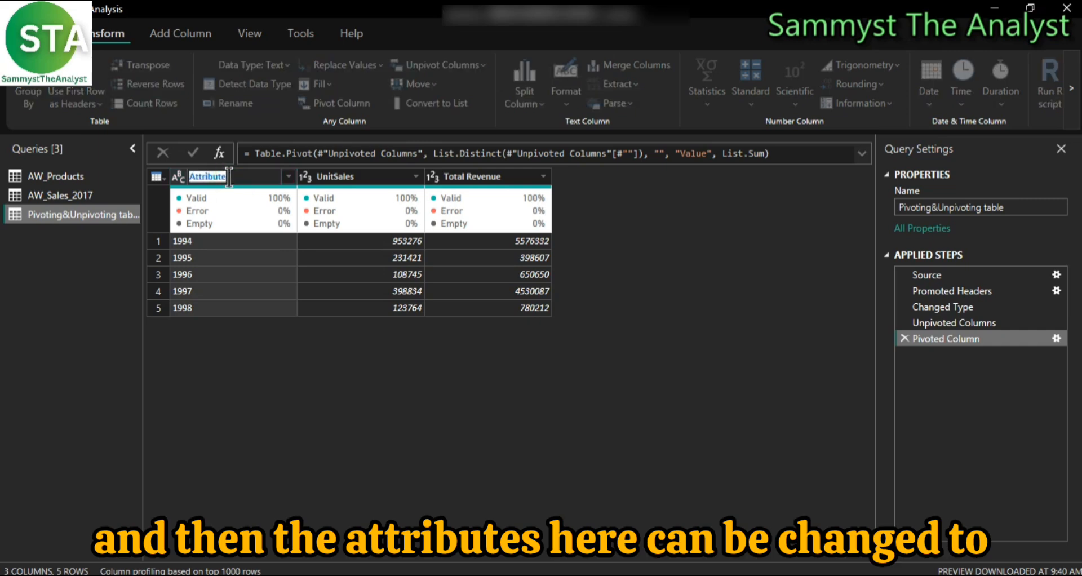
{"action": "type", "text": "Y"}
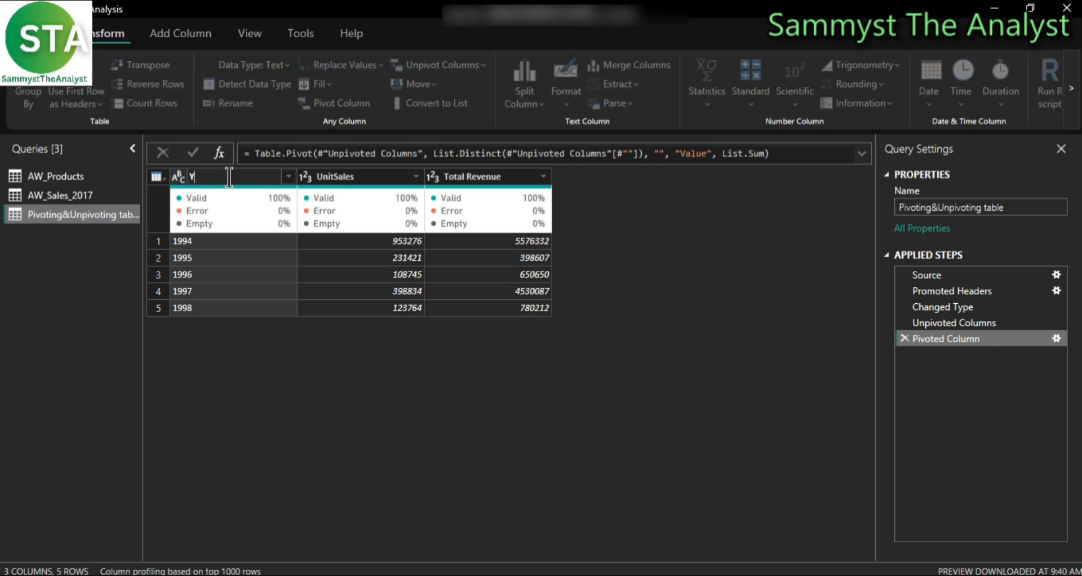
{"action": "type", "text": "ear"}
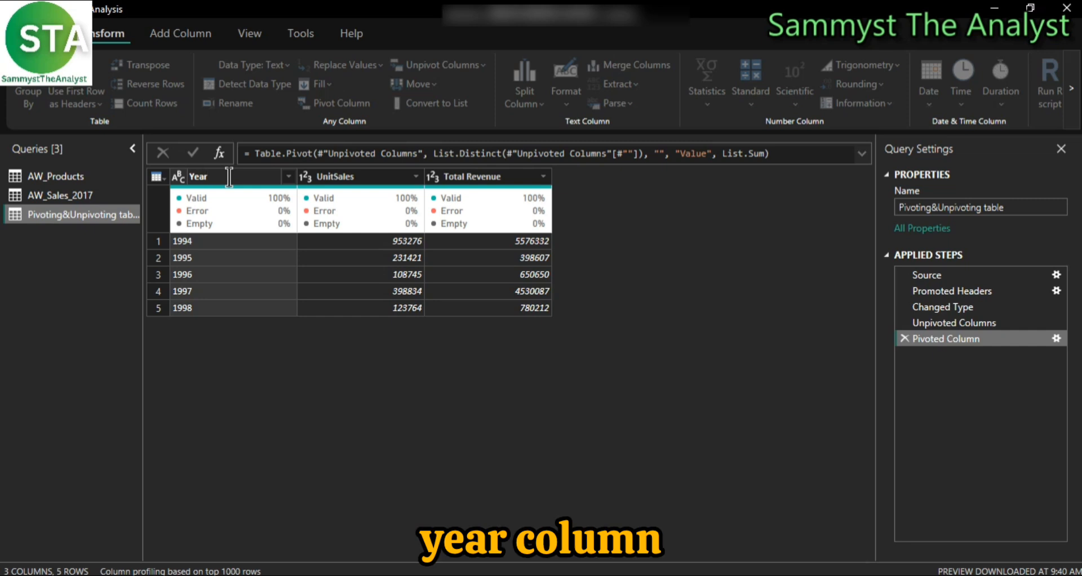
{"action": "key", "text": "Return"}
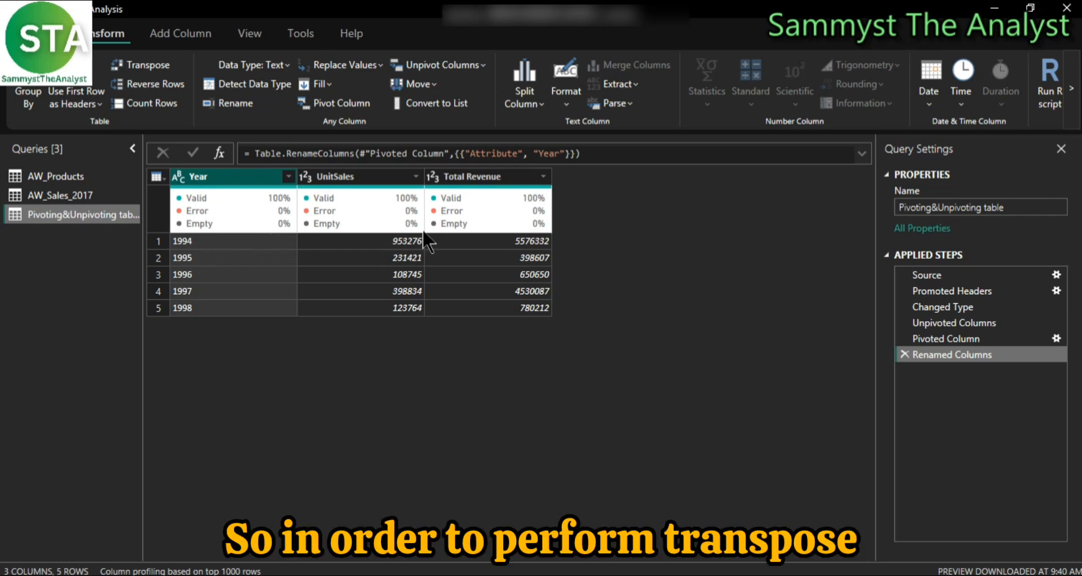
Remove every applied step after Source, from Renamed Columns back through Promoted Headers, to restore the table's original layout.
{"action": "left_click", "coordinate": [901, 355]}
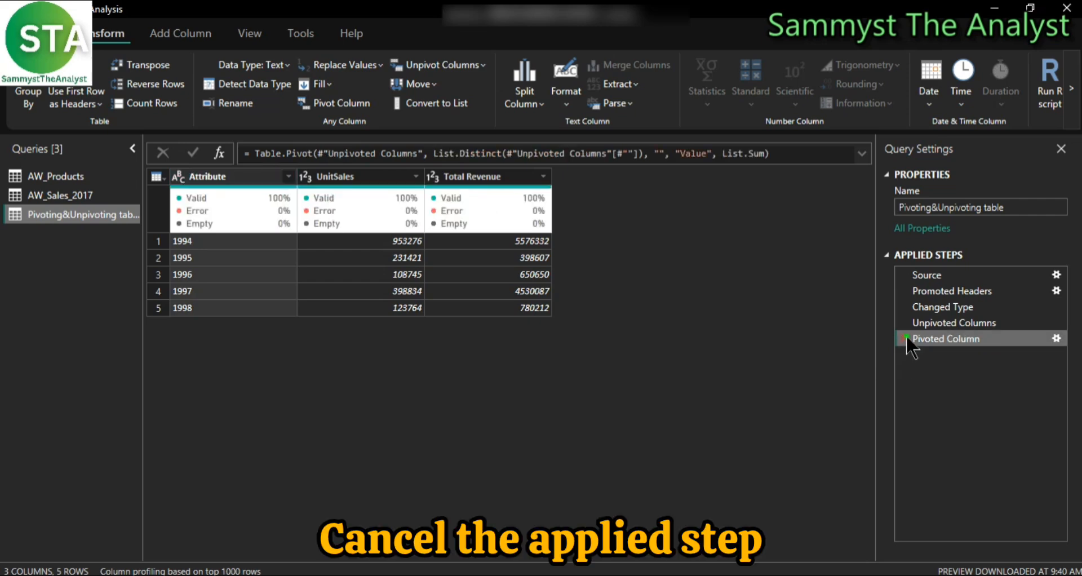
{"action": "left_click", "coordinate": [906, 339]}
{"action": "left_click", "coordinate": [905, 322]}
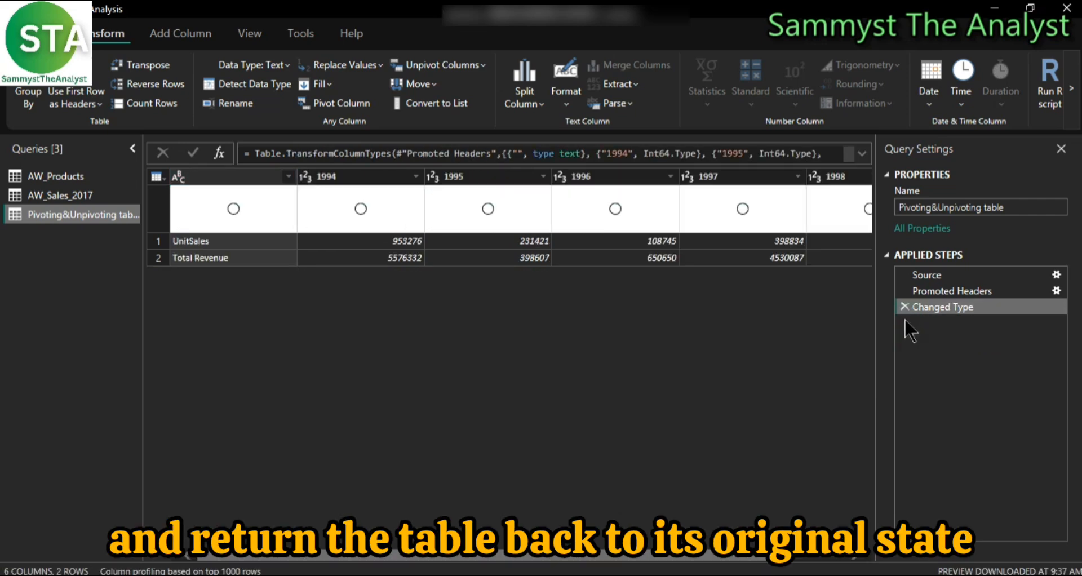
{"action": "left_click", "coordinate": [904, 307]}
{"action": "left_click", "coordinate": [905, 291]}
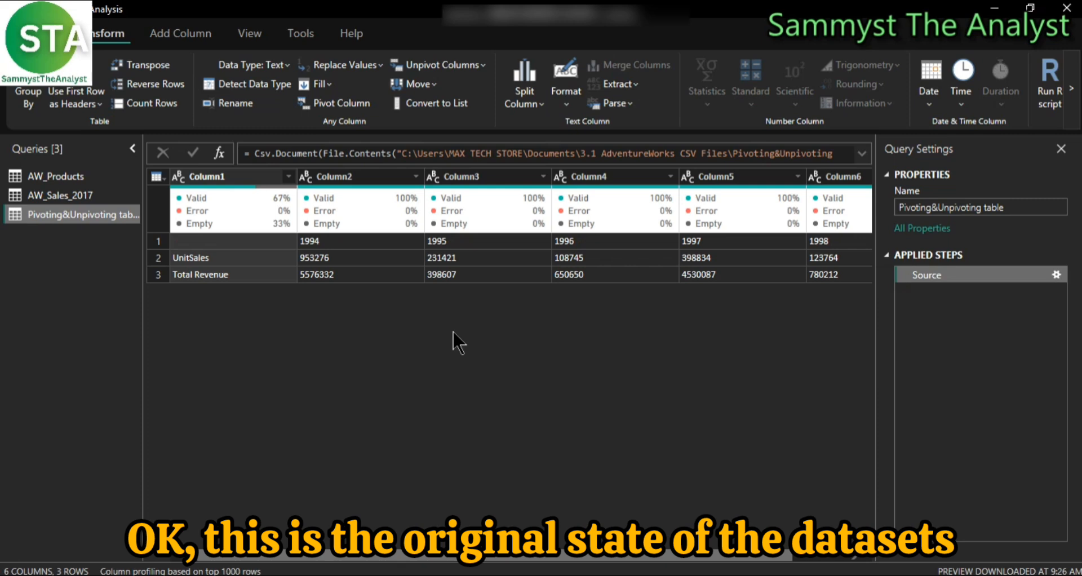
Transpose the table and promote its first row to column headers.
{"action": "left_click", "coordinate": [144, 66]}
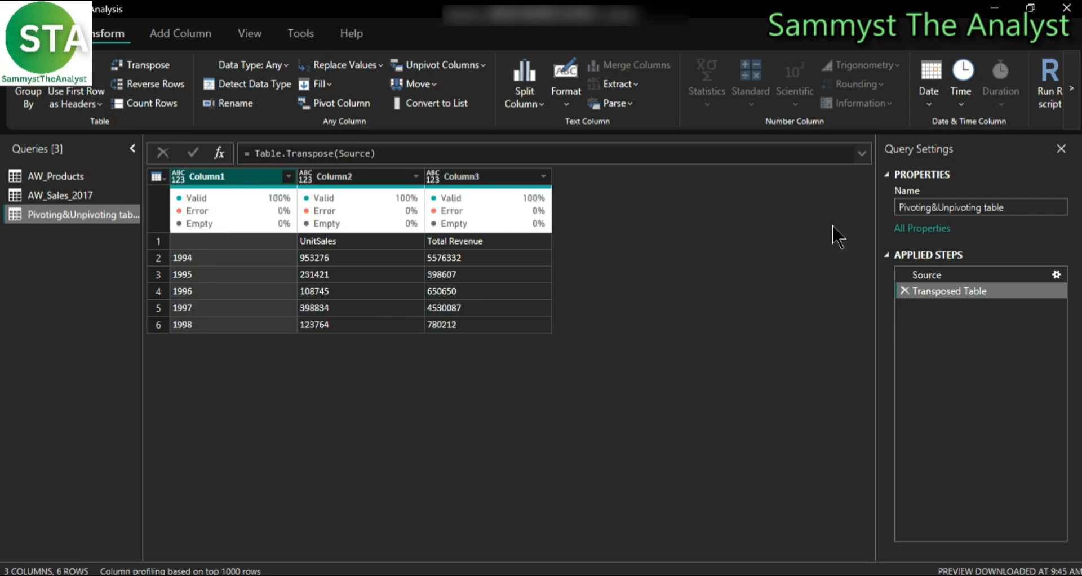
{"action": "left_click", "coordinate": [45, 34]}
{"action": "left_click", "coordinate": [843, 86]}
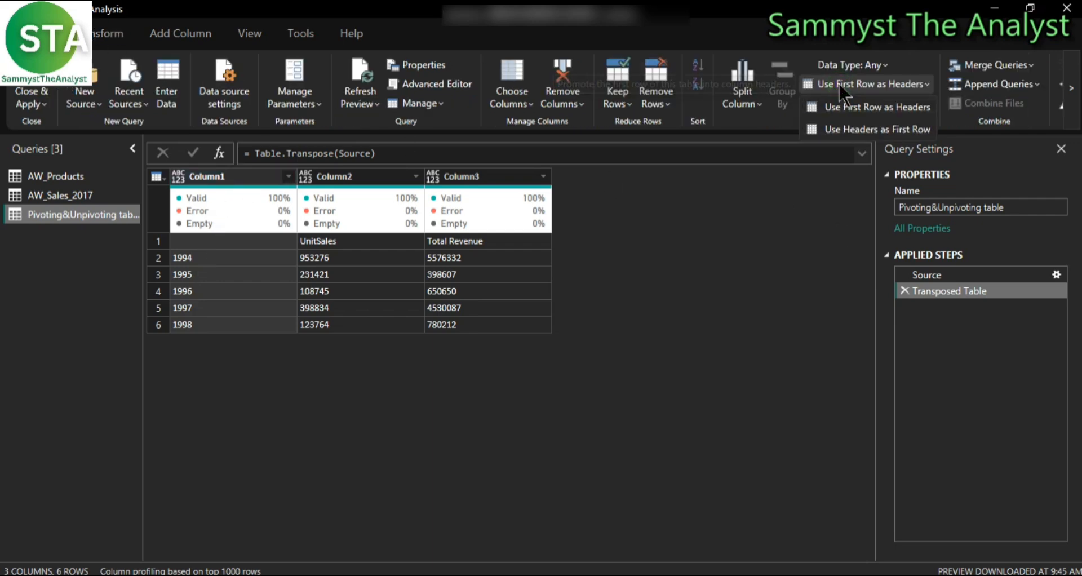
{"action": "left_click", "coordinate": [873, 108]}
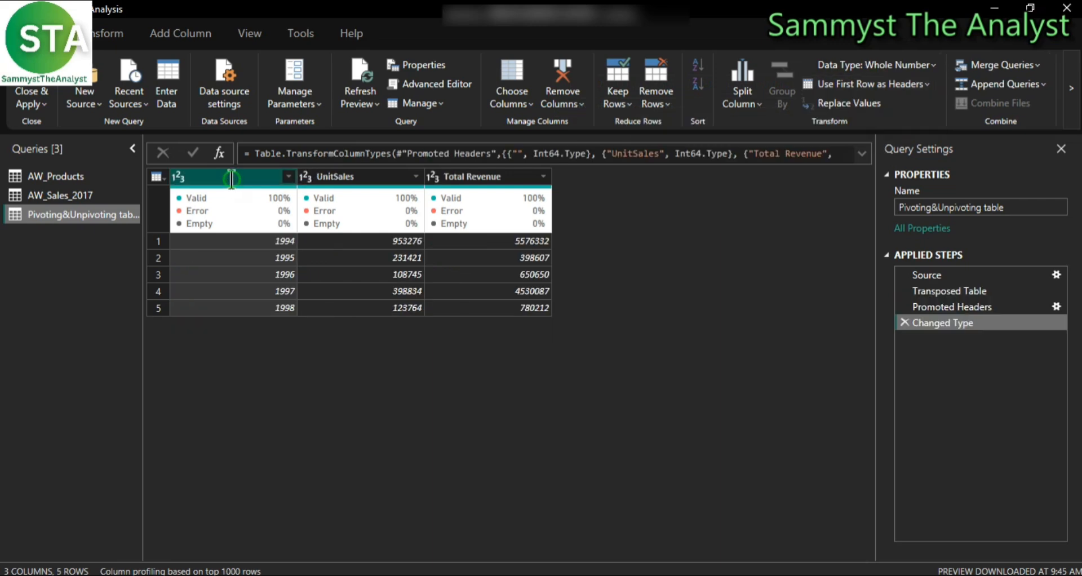
Name the unnamed first column holding 1994 through 1998 as Year.
{"action": "double_click", "coordinate": [231, 178]}
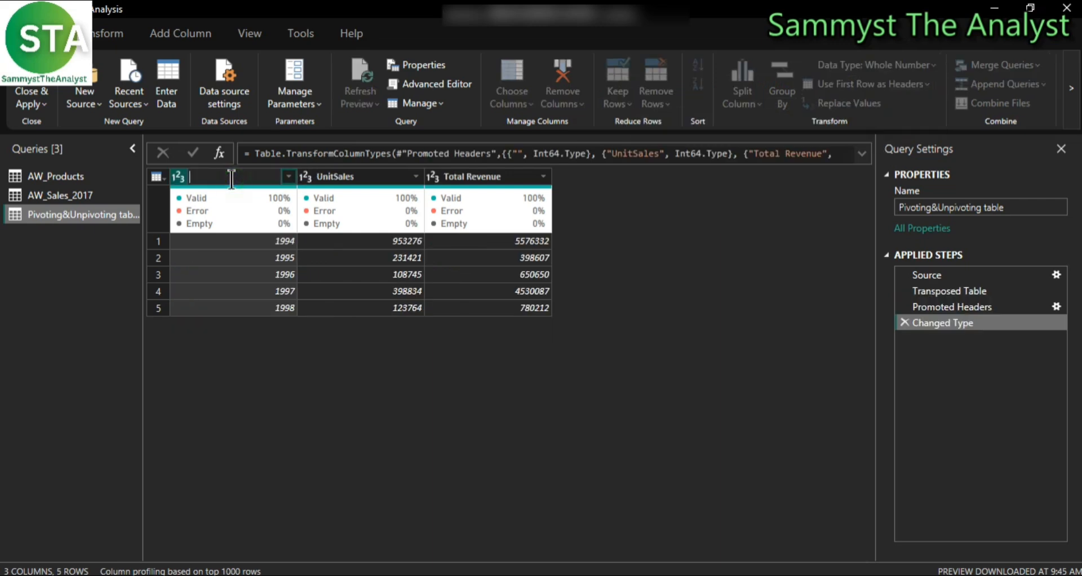
{"action": "type", "text": "Year"}
{"action": "key", "text": "Return"}
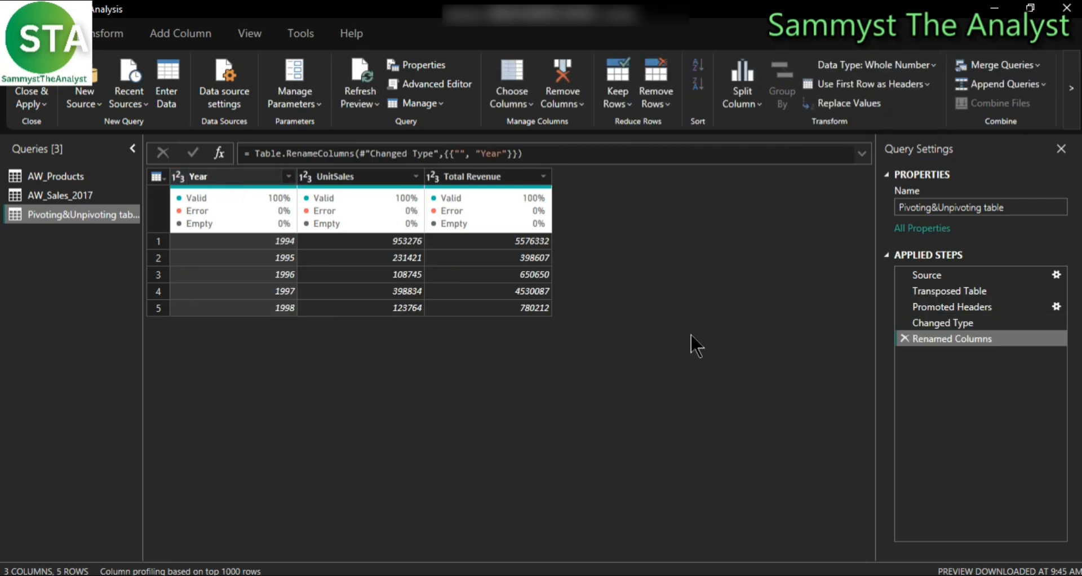